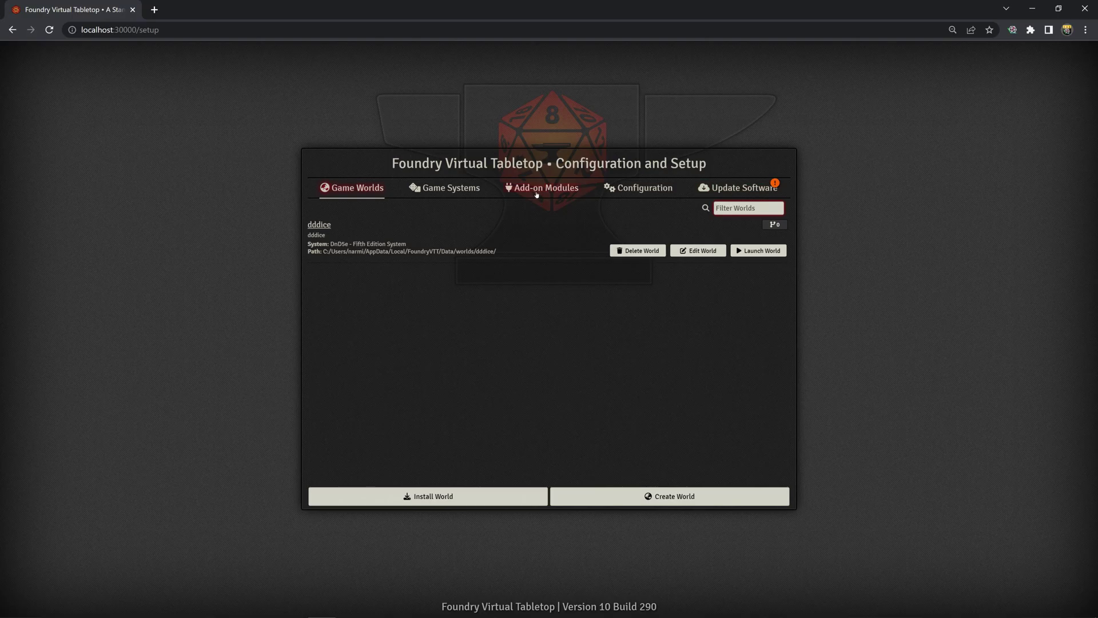
- Search the package browser for 'dddice' and install dddice - 3D Dice Roller
{"action": "left_click", "coordinate": [538, 193]}
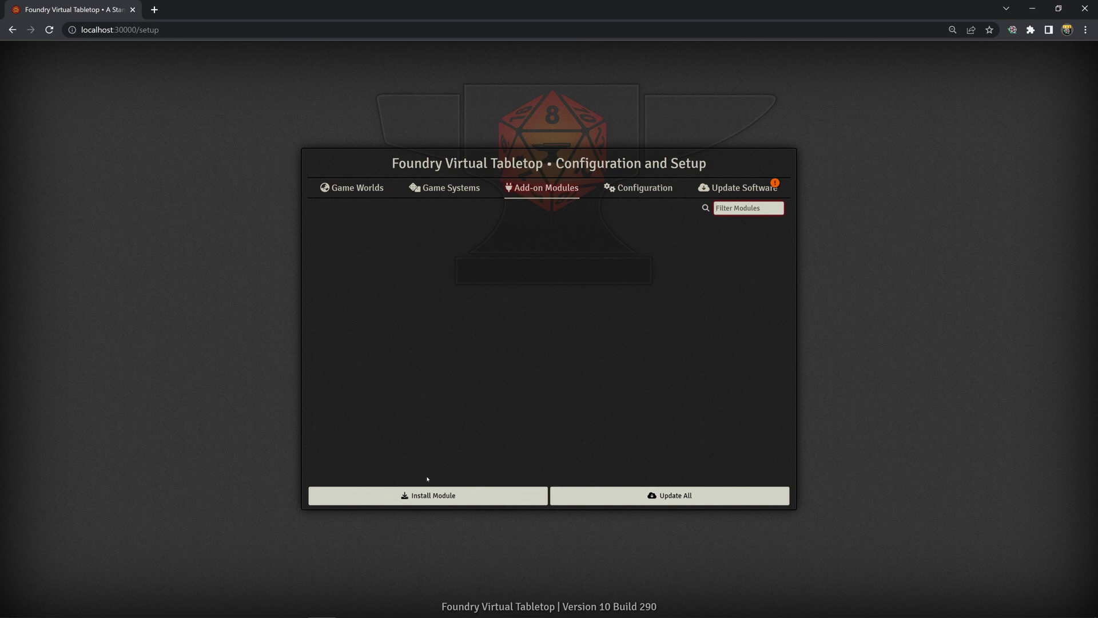
{"action": "left_click", "coordinate": [429, 496]}
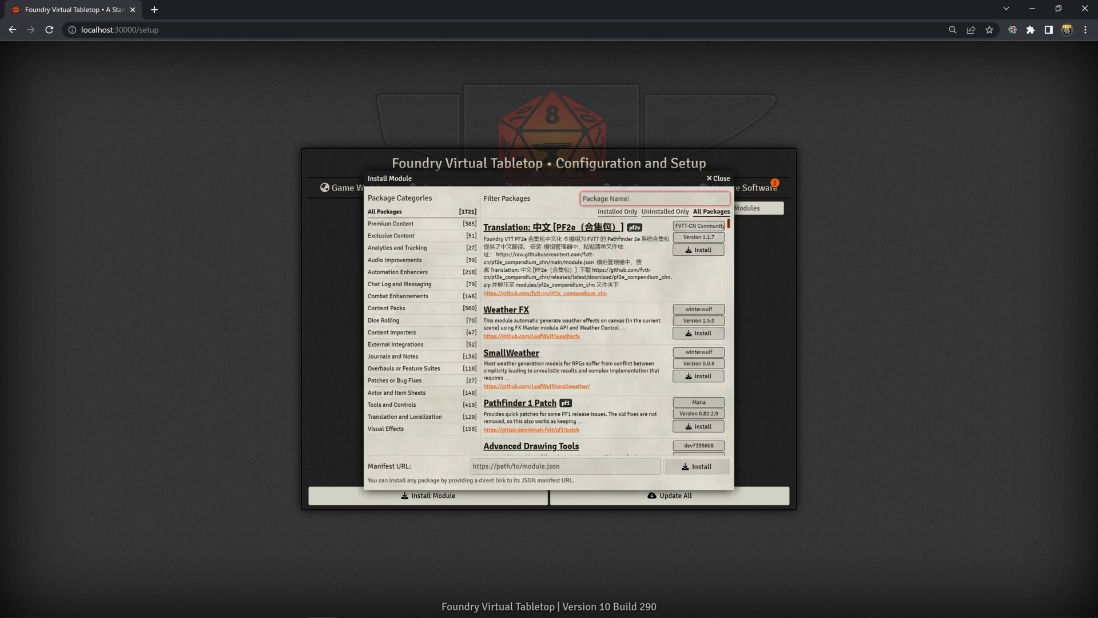
{"action": "left_click", "coordinate": [649, 197]}
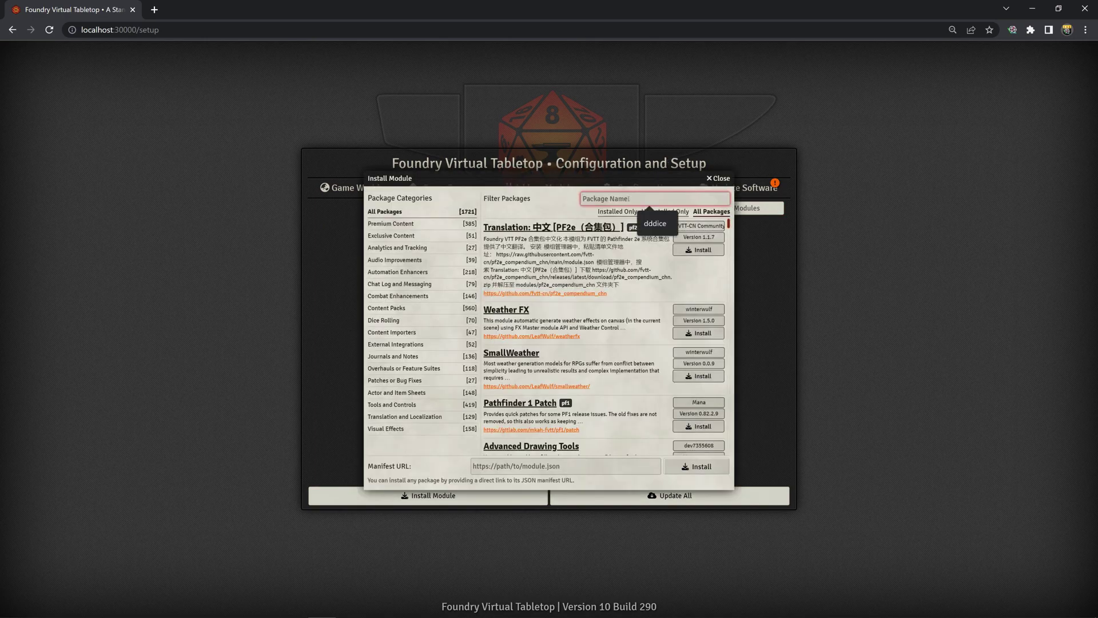
{"action": "type", "text": "dddice"}
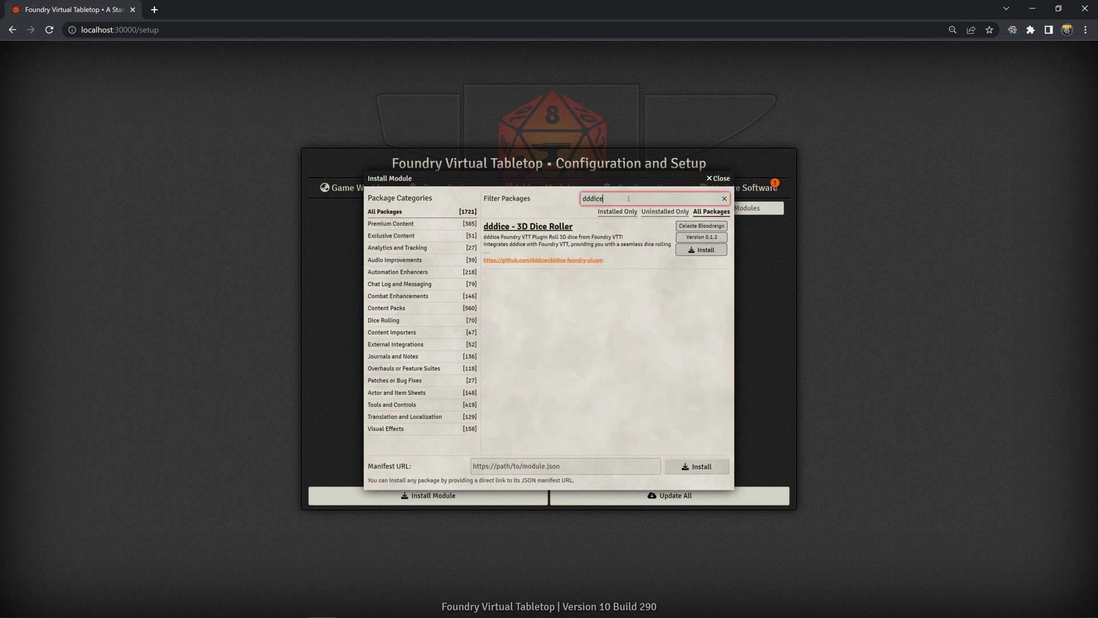
{"action": "left_click", "coordinate": [703, 249]}
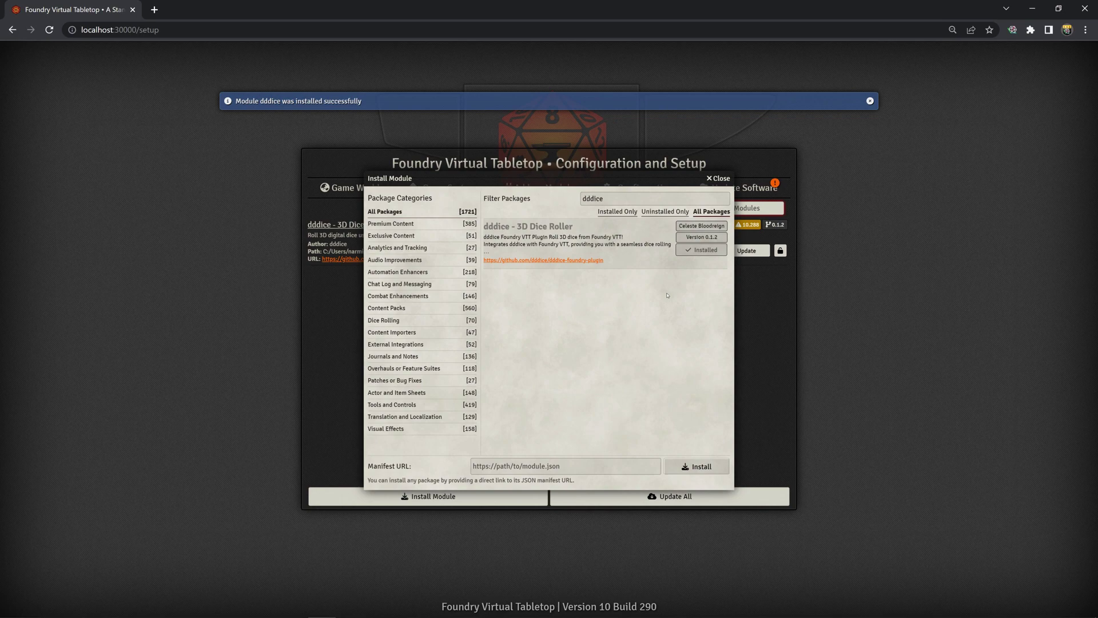
{"action": "left_click", "coordinate": [719, 178]}
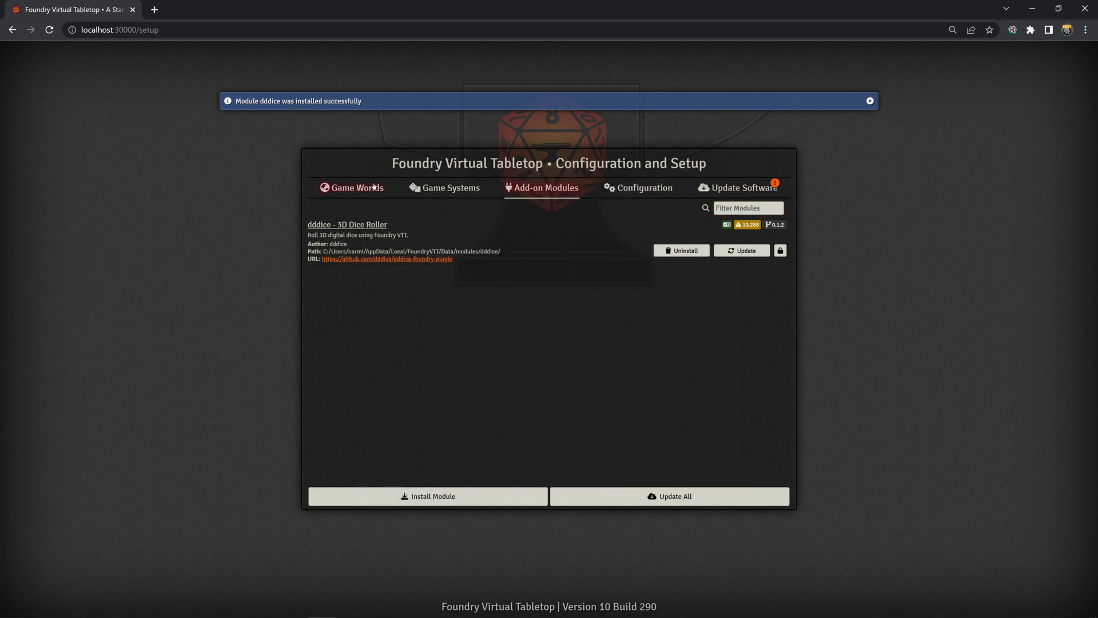
- Launch the dddice world from the Game Worlds list
{"action": "left_click", "coordinate": [374, 185]}
{"action": "left_click", "coordinate": [764, 250]}
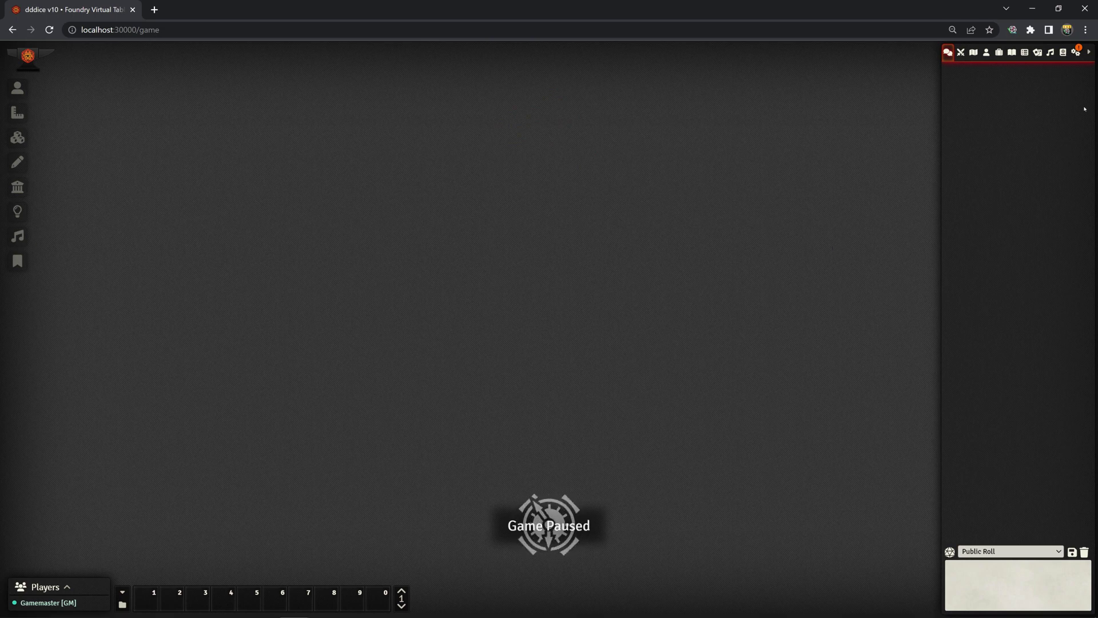
- Activate dddice - 3D Dice Roller in Manage Modules, save, and confirm the reload
{"action": "left_click", "coordinate": [1078, 54]}
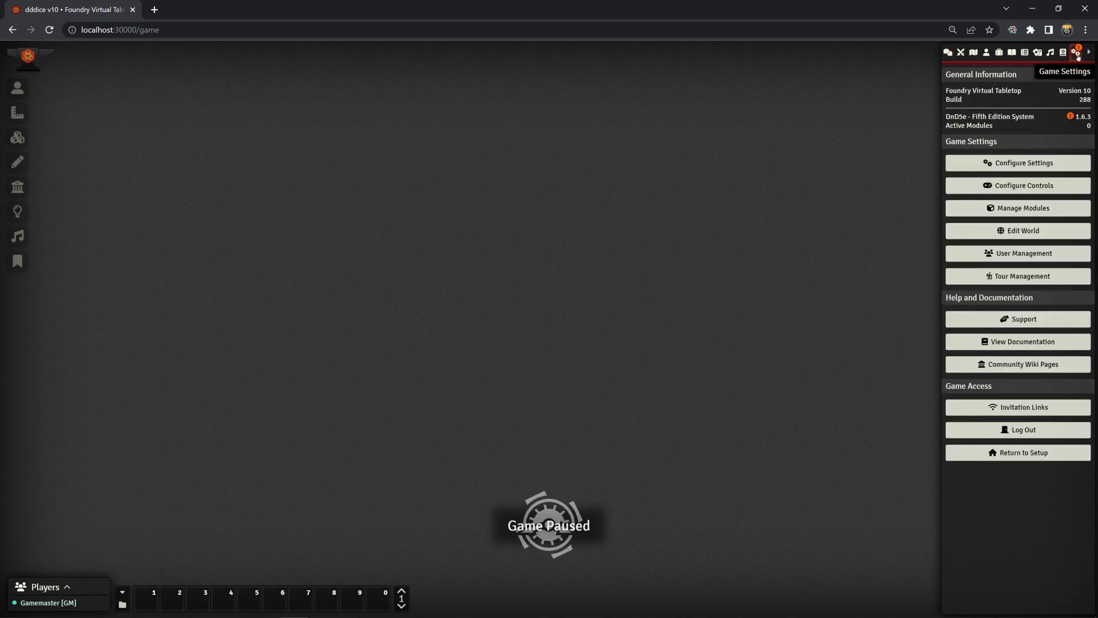
{"action": "left_click", "coordinate": [1040, 207]}
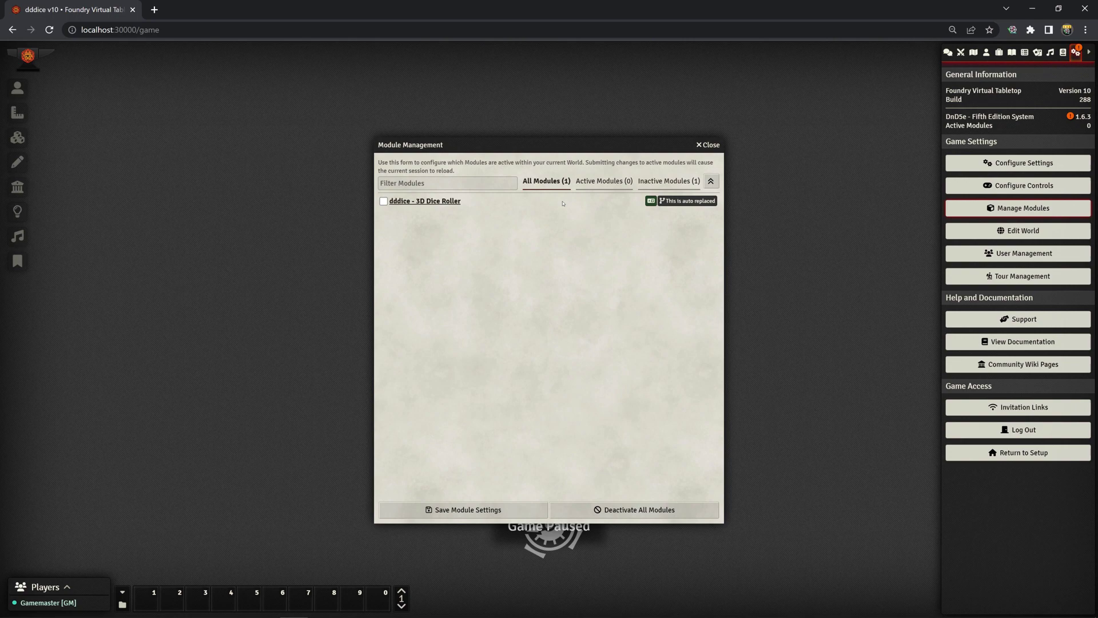
{"action": "left_click", "coordinate": [384, 201]}
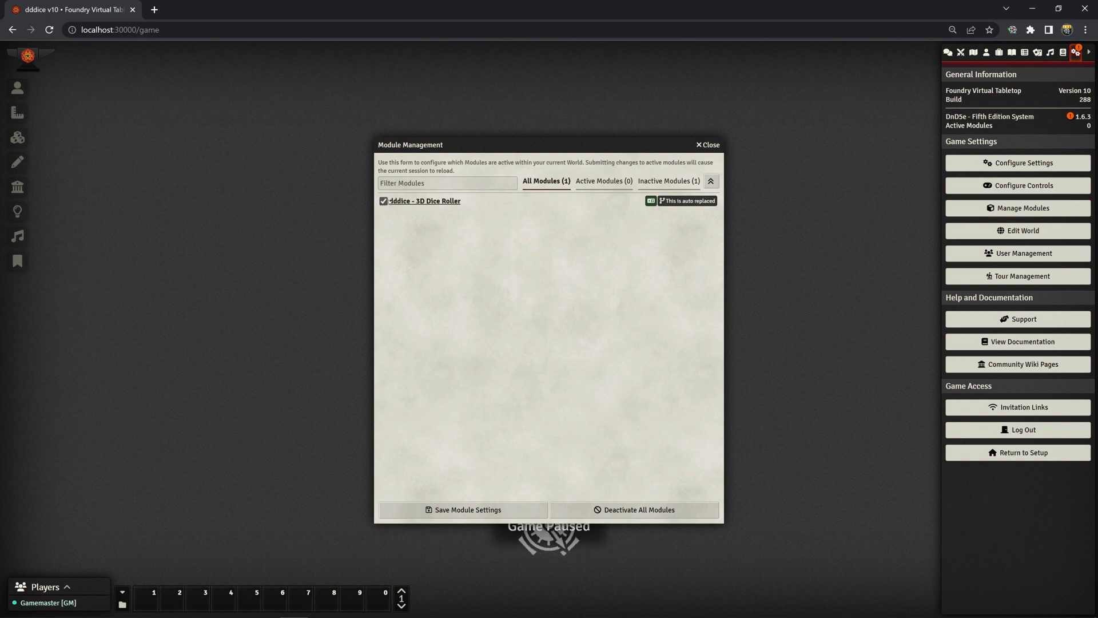
{"action": "left_click", "coordinate": [469, 509]}
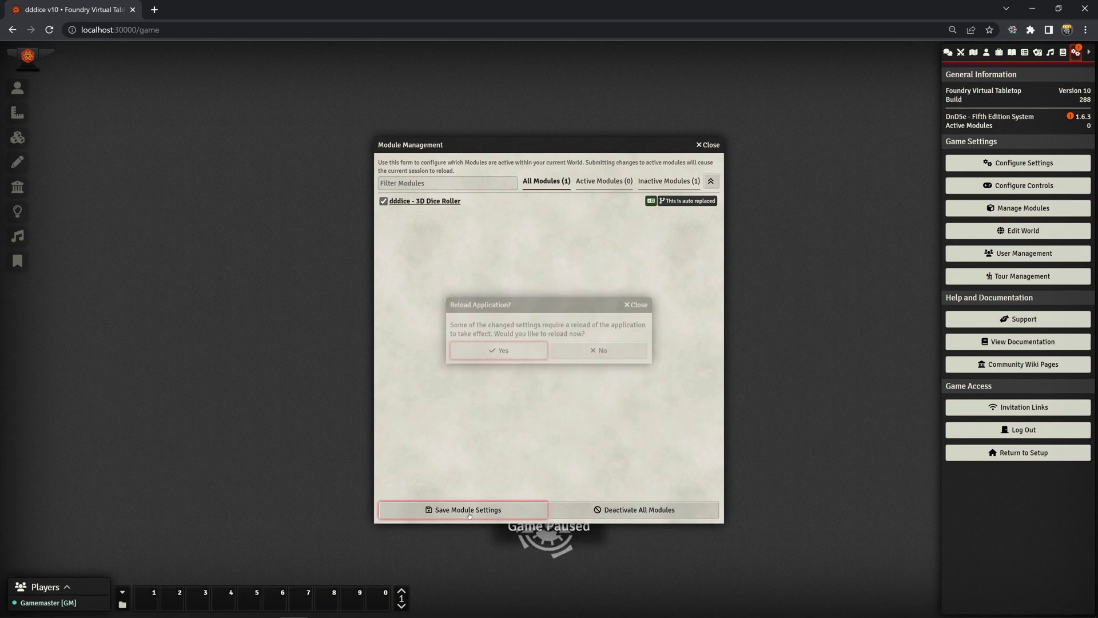
{"action": "left_click", "coordinate": [494, 350]}
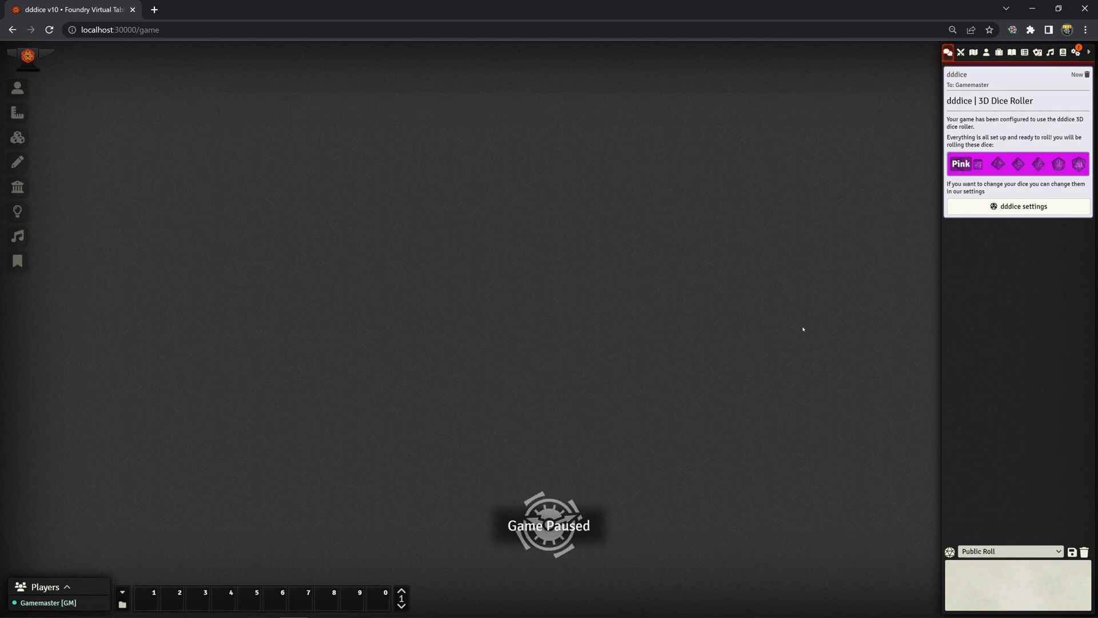
- Join the Untitled Room and select the Pink dice set in dddice settings
{"action": "left_click", "coordinate": [1010, 207]}
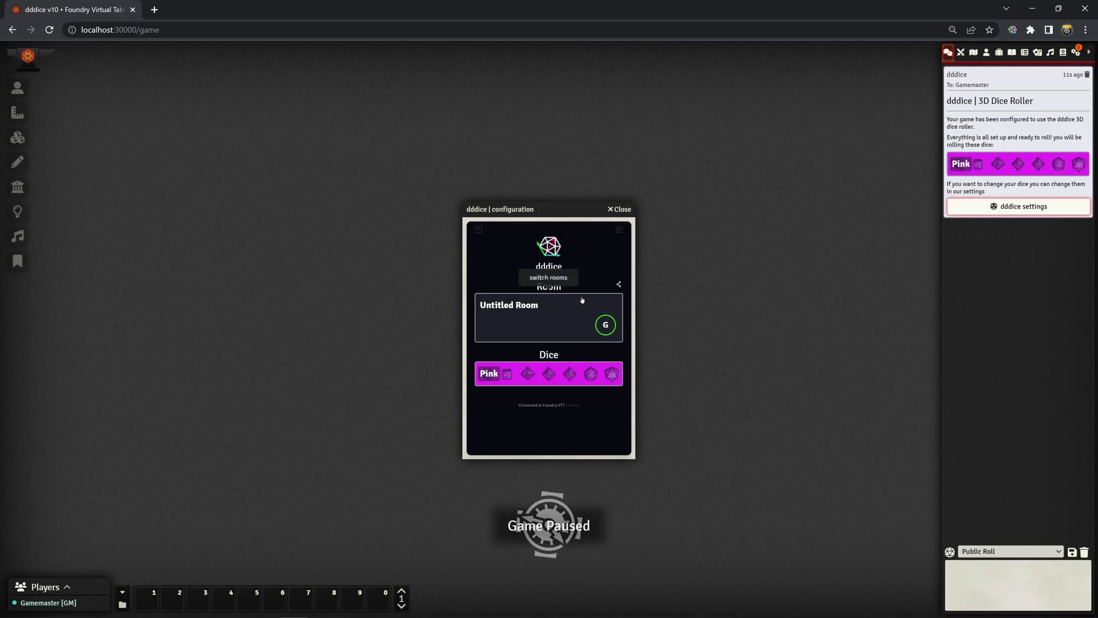
{"action": "left_click", "coordinate": [558, 323]}
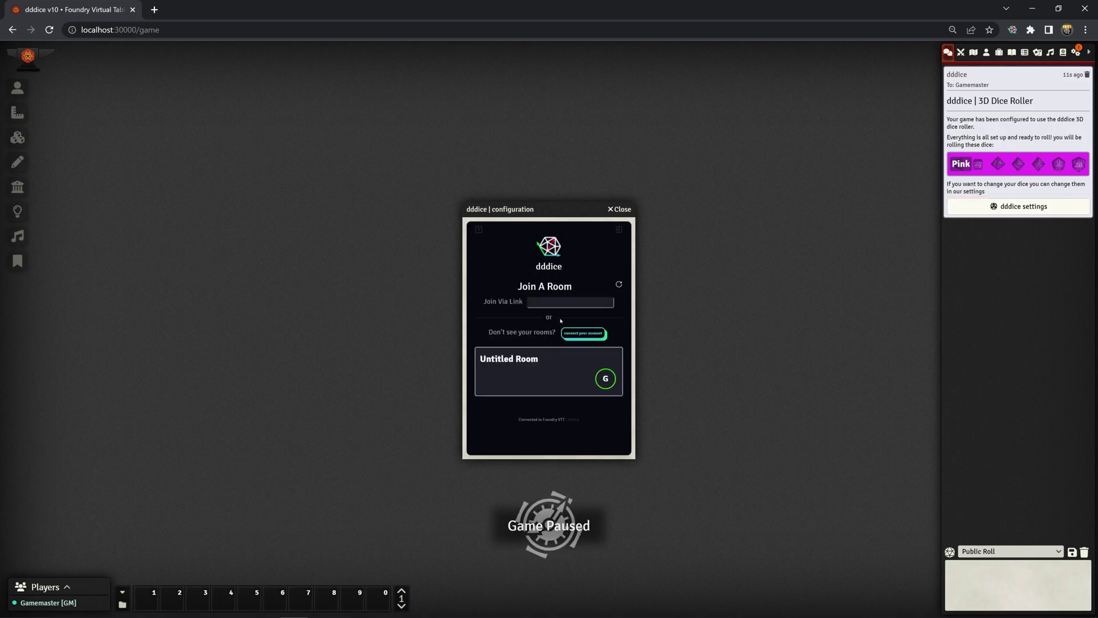
{"action": "left_click", "coordinate": [552, 371]}
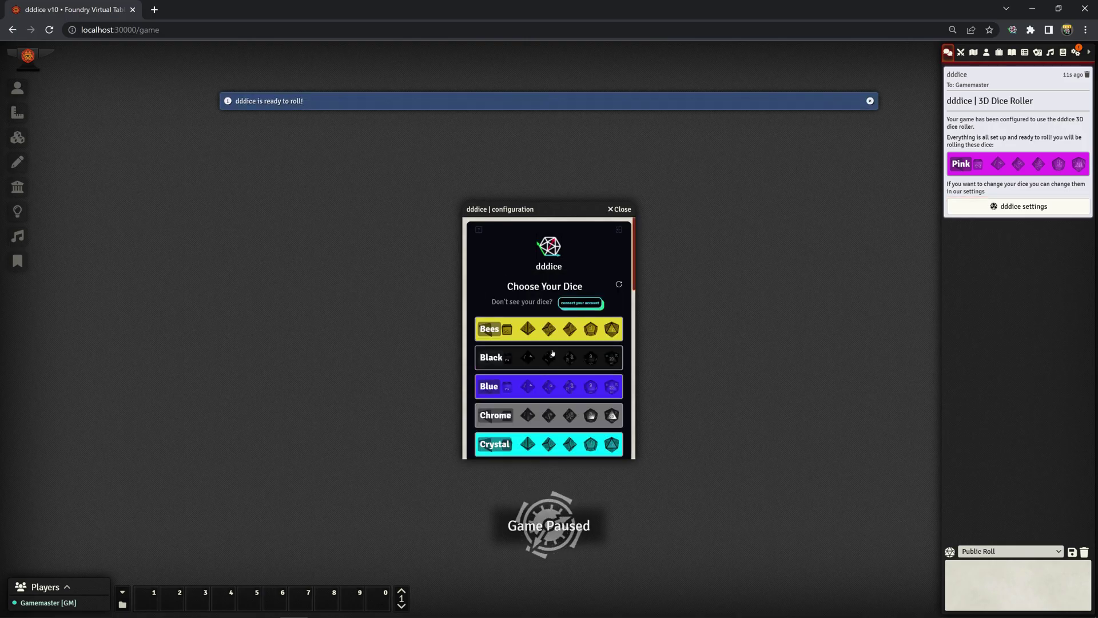
{"action": "scroll", "coordinate": [553, 354], "scroll_direction": "down", "scroll_amount": 5}
{"action": "scroll", "coordinate": [554, 378], "scroll_direction": "down", "scroll_amount": 5}
{"action": "left_click", "coordinate": [553, 384]}
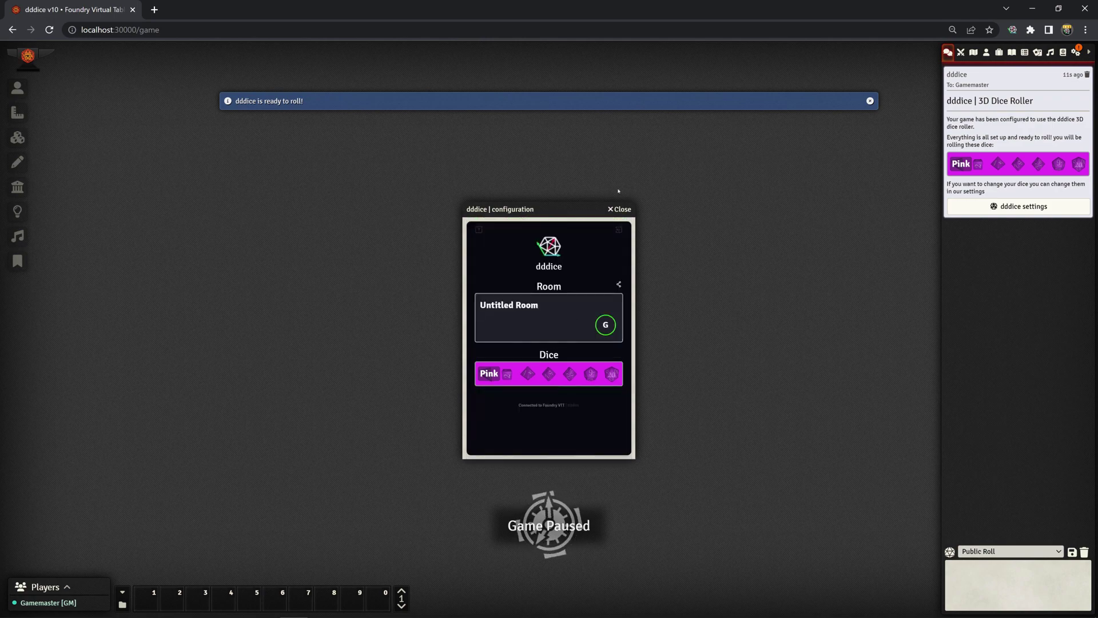
{"action": "left_click", "coordinate": [626, 210]}
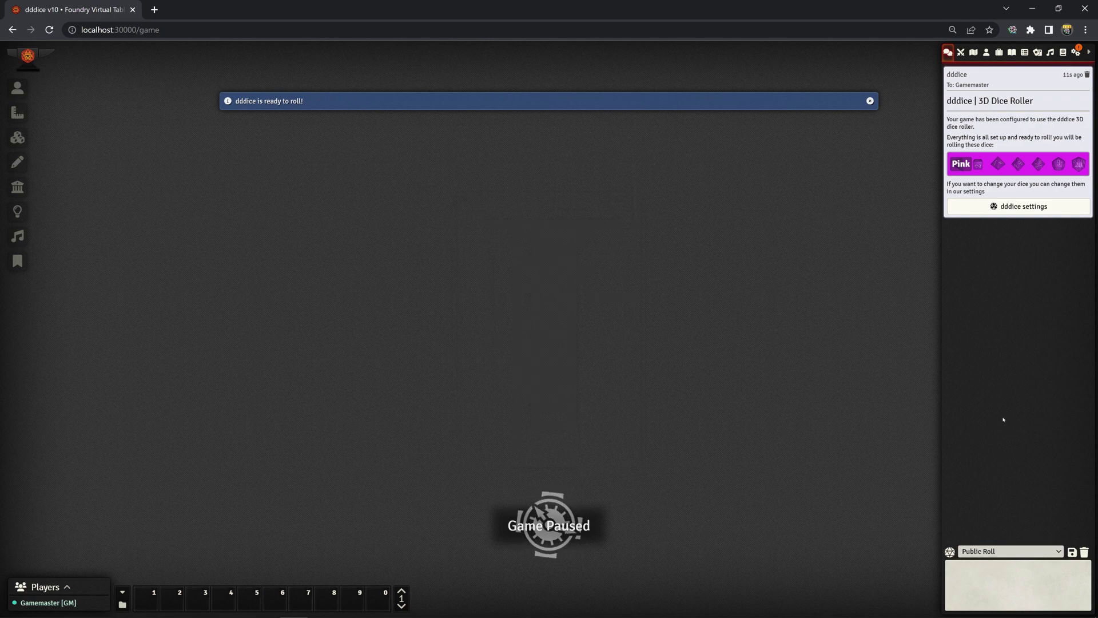
- Roll /roll 1d20 as gamemaster, landing 8, then rejoin the session as Player2
{"action": "left_click", "coordinate": [1027, 591]}
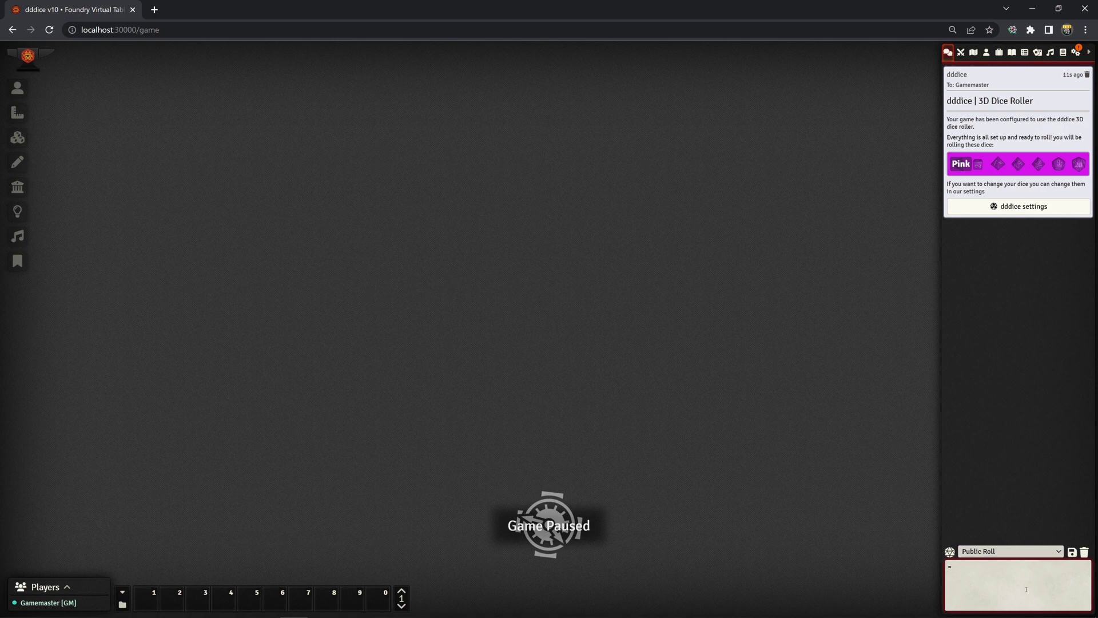
{"action": "type", "text": "/roll "}
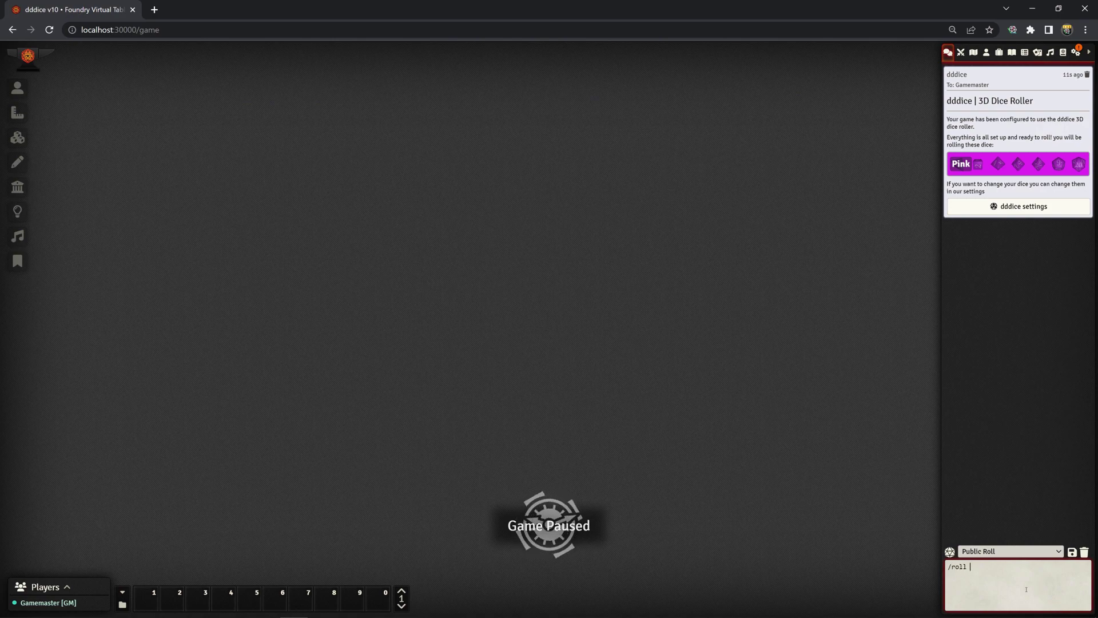
{"action": "type", "text": "1d20"}
{"action": "key", "text": "Return"}
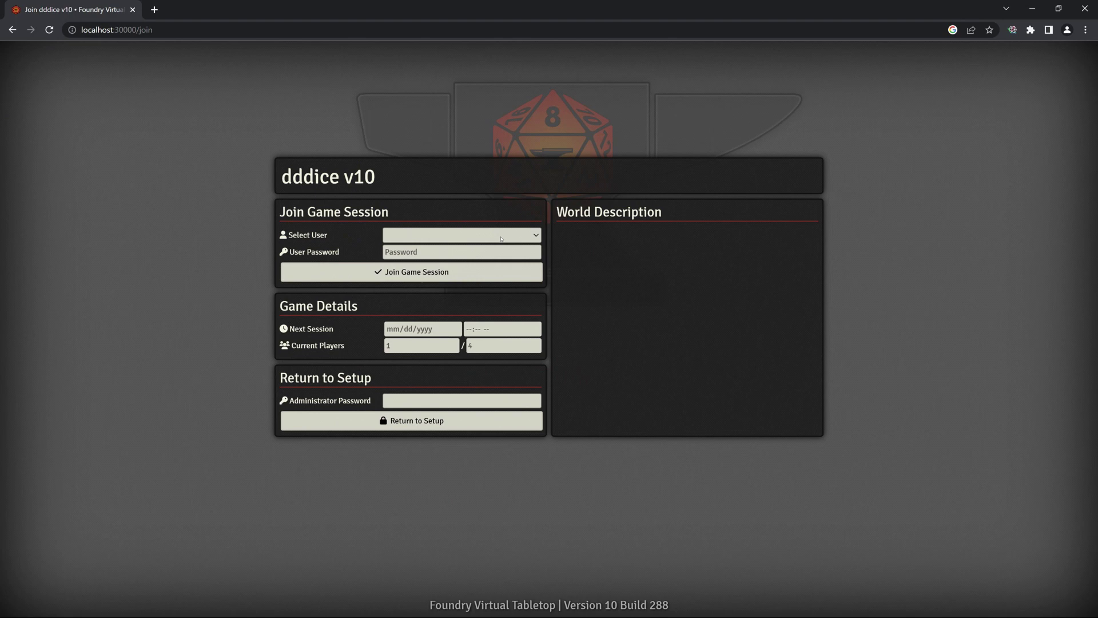
{"action": "left_click", "coordinate": [501, 237]}
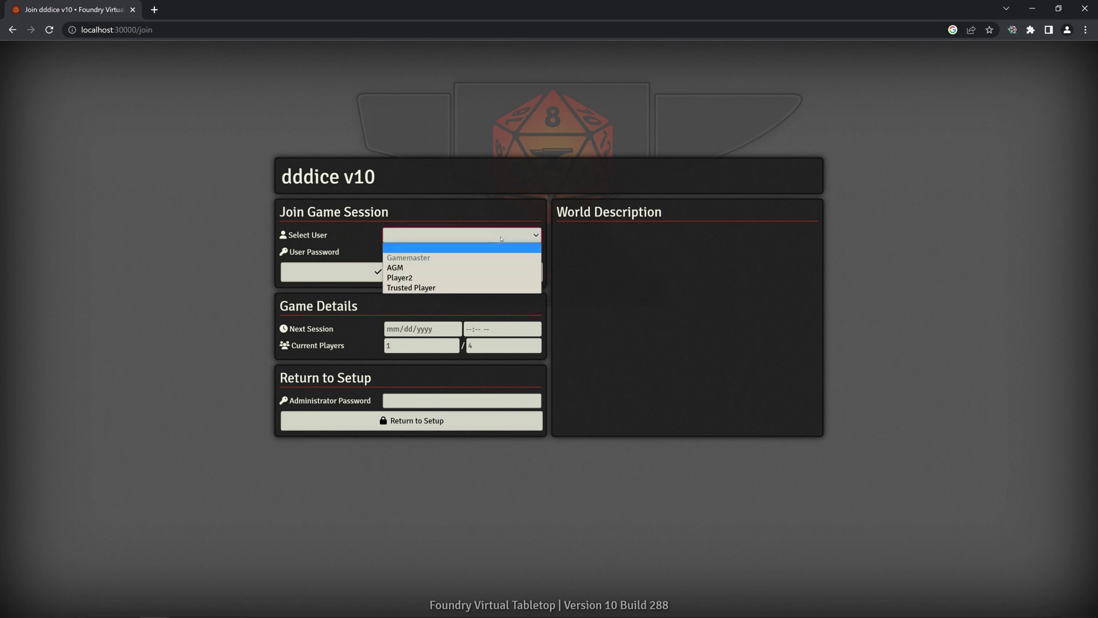
{"action": "left_click", "coordinate": [449, 278]}
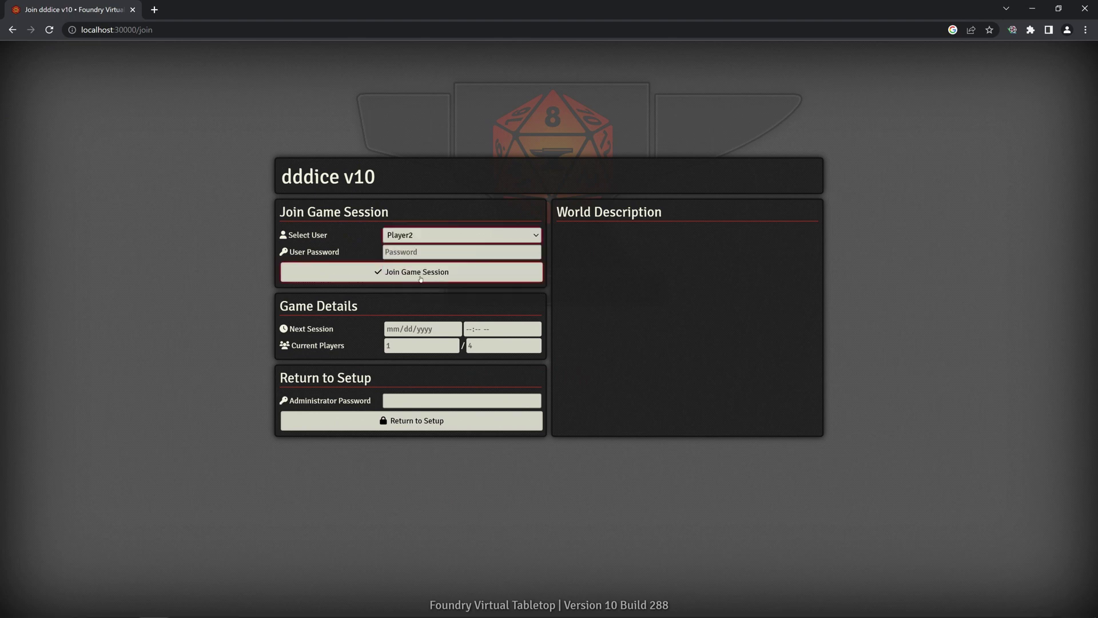
{"action": "left_click", "coordinate": [357, 274]}
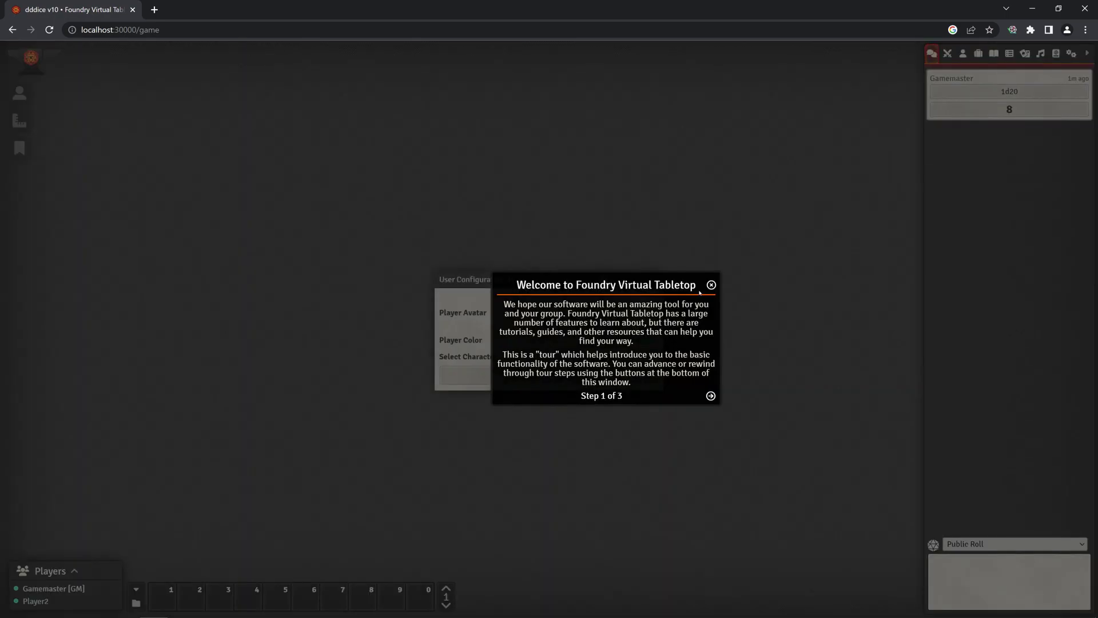
- Dismiss the welcome tour and User Configuration, then open Player2's dddice settings
{"action": "left_click", "coordinate": [710, 286]}
{"action": "left_click", "coordinate": [551, 384]}
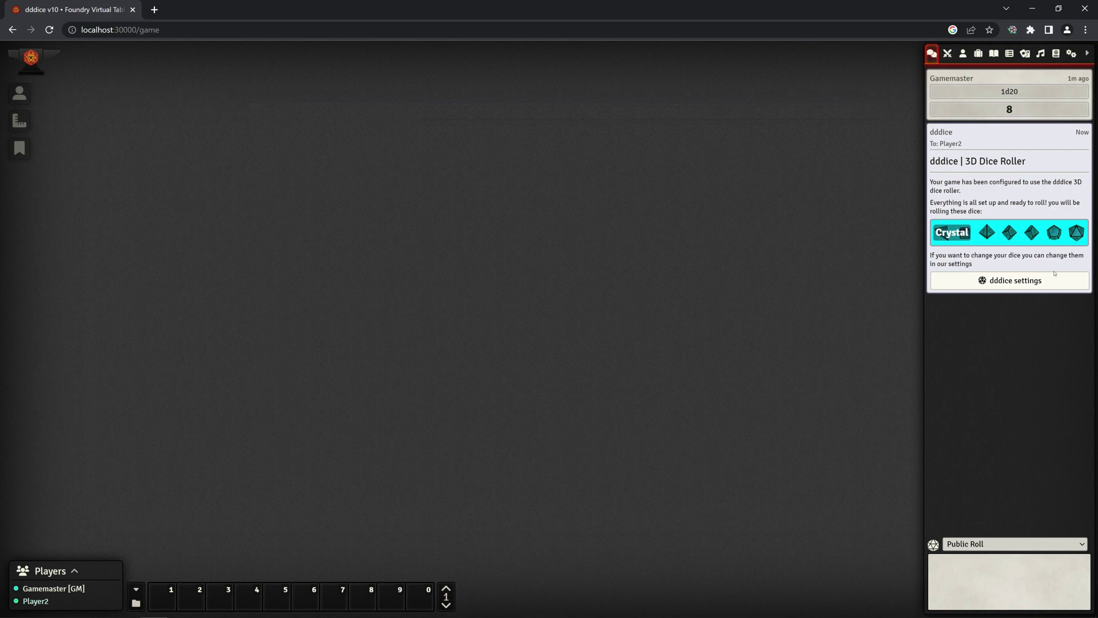
{"action": "left_click", "coordinate": [1027, 280]}
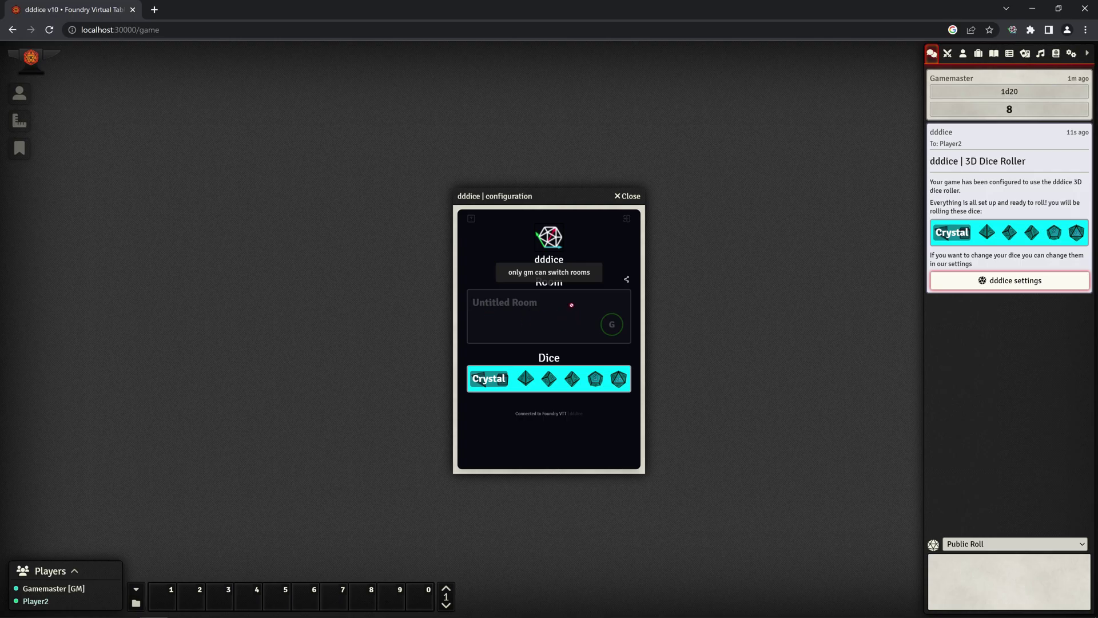
- Close the dddice settings and send a 2d6 roll to chat, totalling 5
{"action": "left_click", "coordinate": [627, 196]}
{"action": "left_click", "coordinate": [964, 565]}
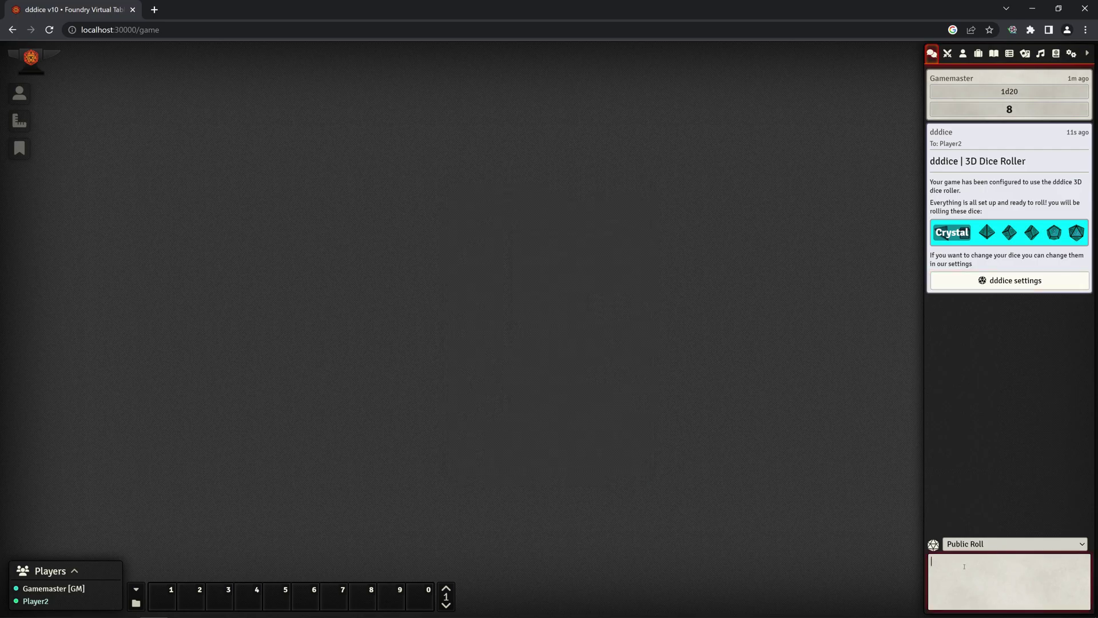
{"action": "type", "text": "/"}
{"action": "type", "text": "r 1"}
{"action": "type", "text": "d20"}
{"action": "key", "text": "Return"}
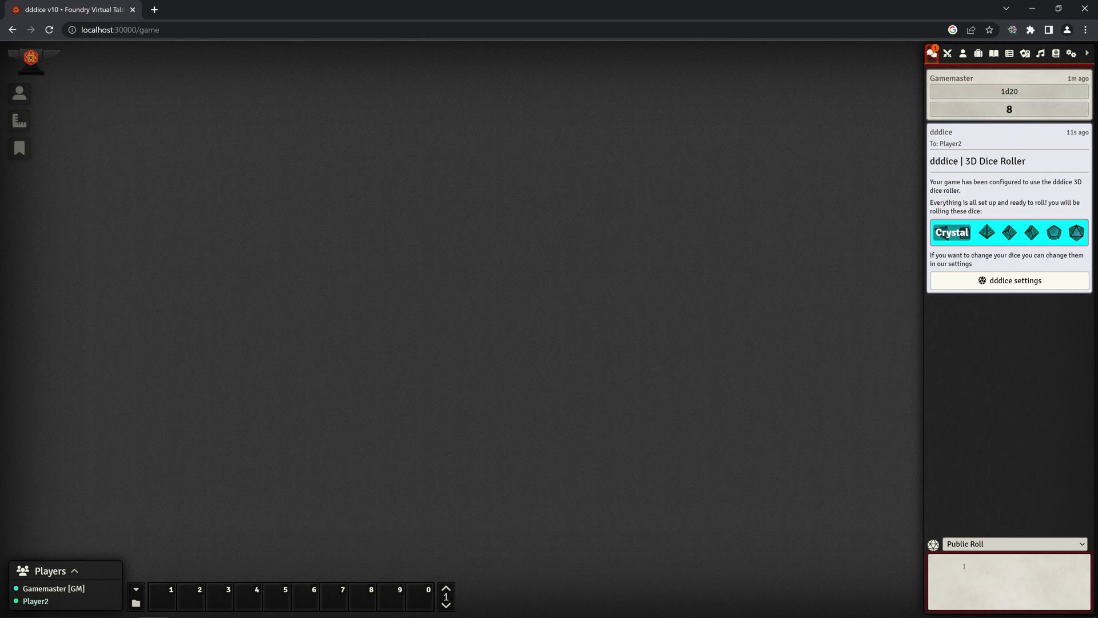